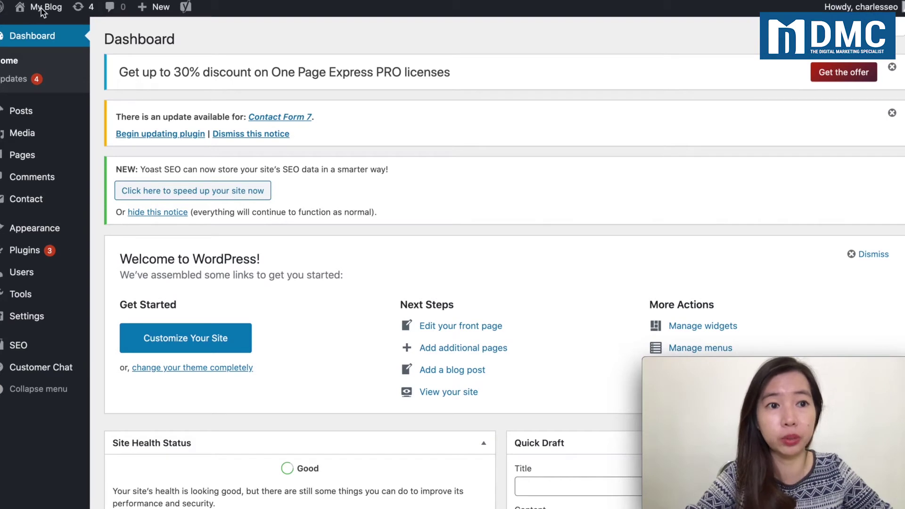
Step: Open the live site from My Blog in a new browser tab and scroll through it
mouse_move(40, 11)
right_click(40, 27)
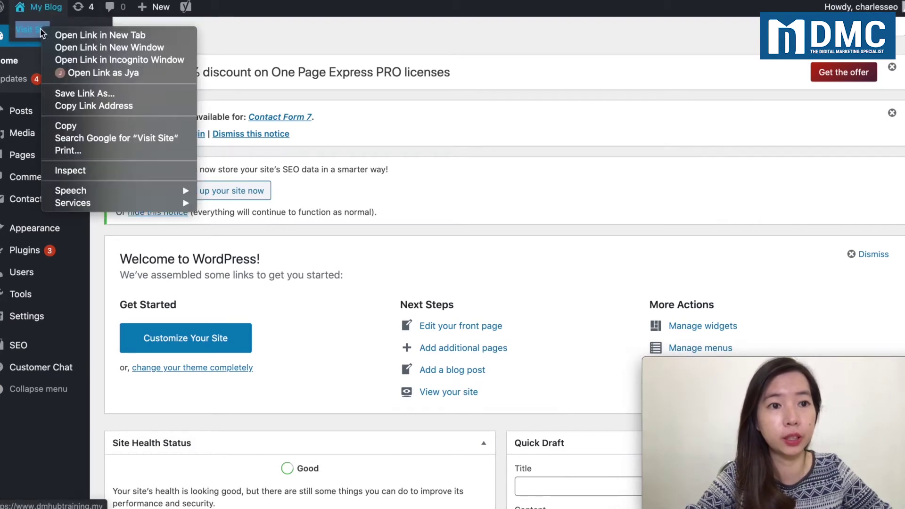
click(68, 38)
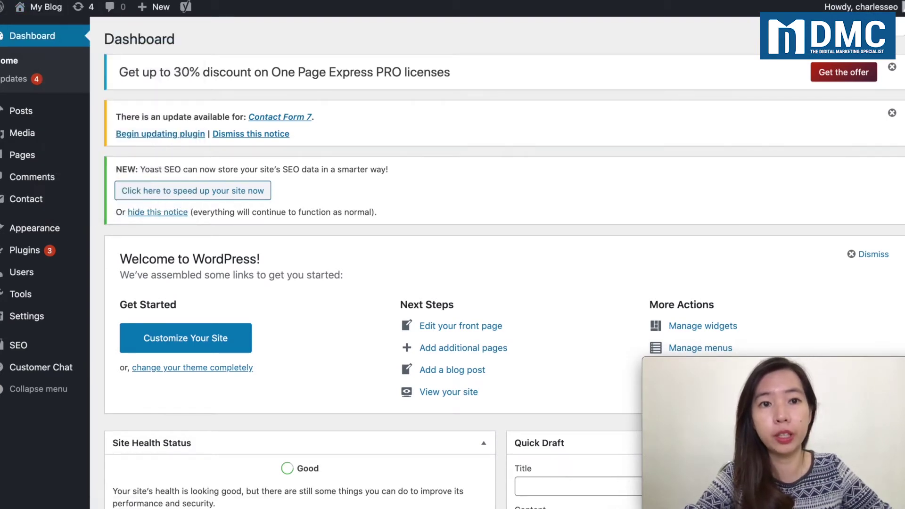
scroll(439, 213, down, 15)
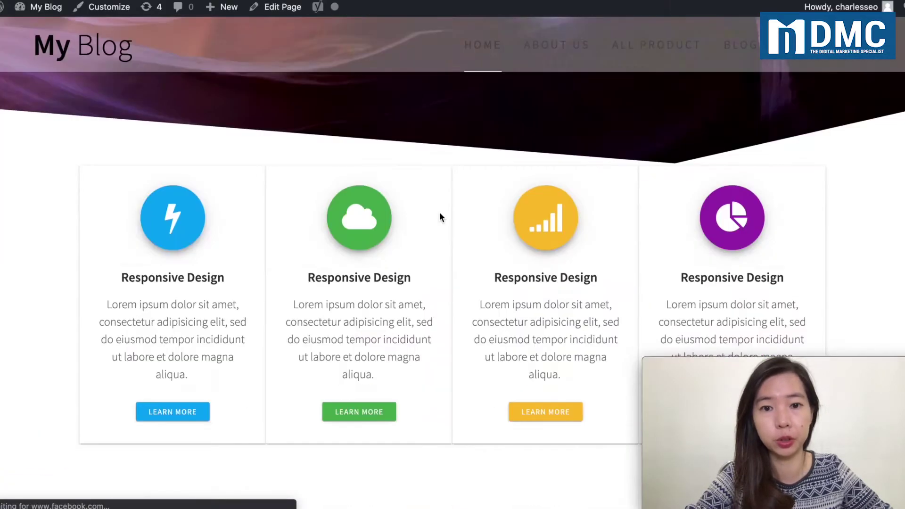
scroll(439, 214, down, 2)
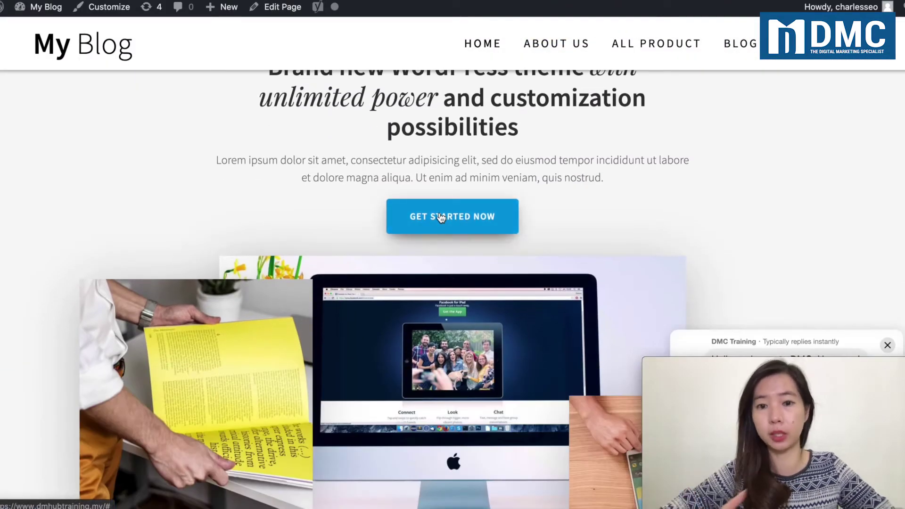
Step: Visit the About Us page, then the All Product page, from the site menu
click(569, 44)
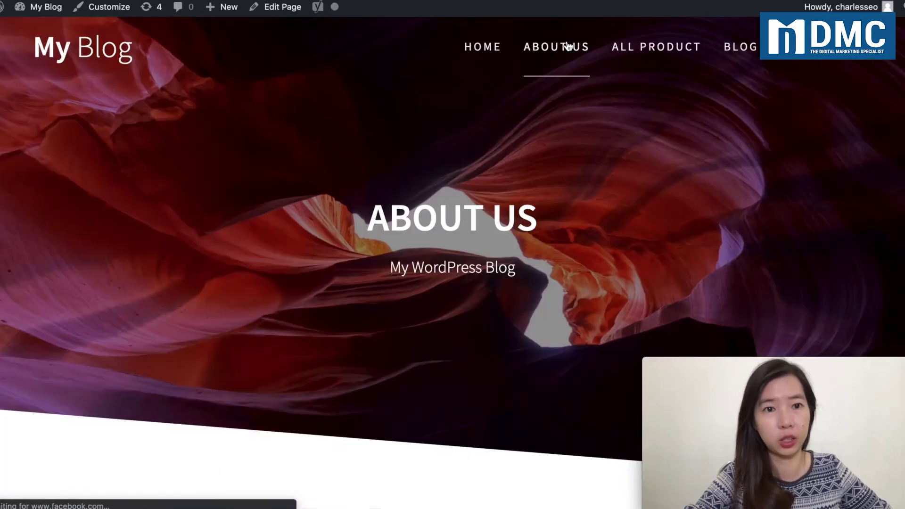
scroll(516, 215, down, 5)
scroll(514, 215, up, 5)
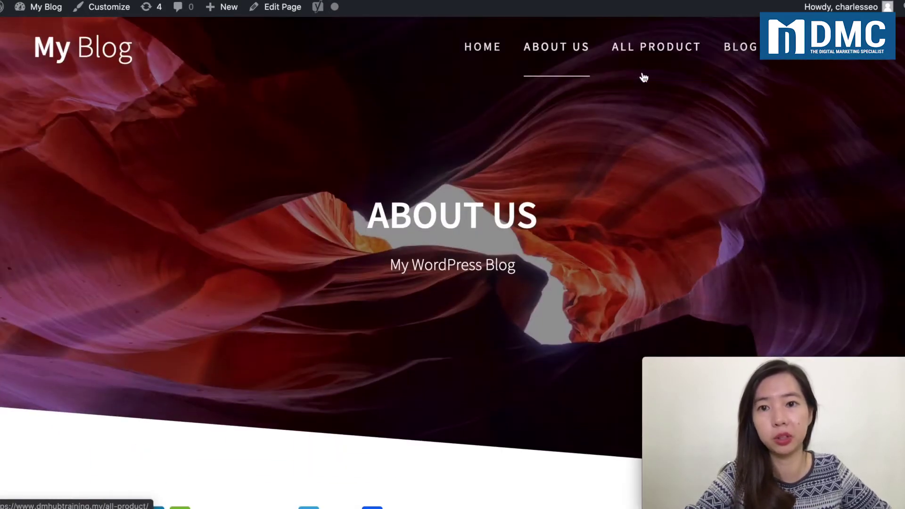
click(644, 51)
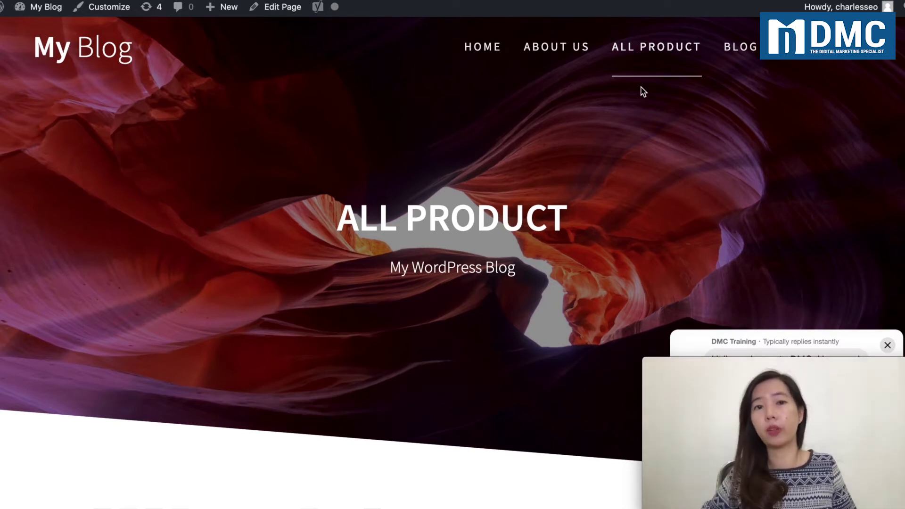
scroll(479, 269, down, 5)
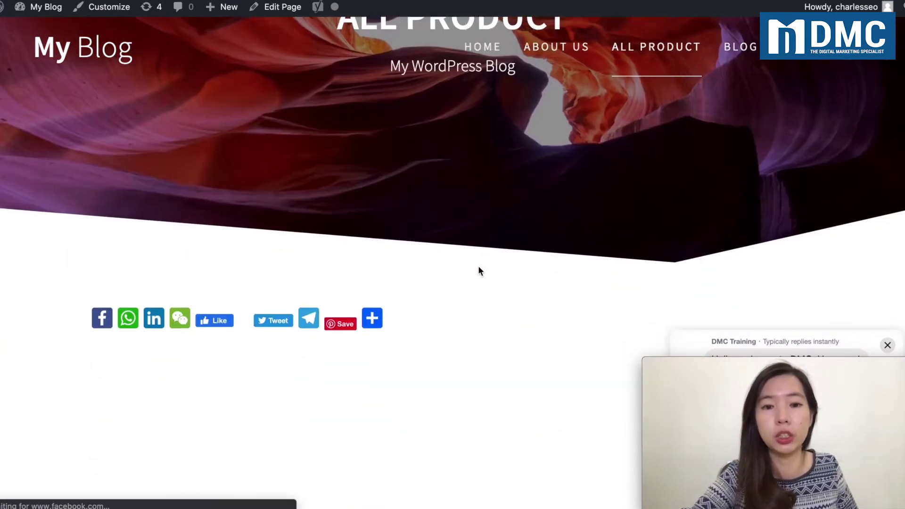
scroll(479, 269, up, 5)
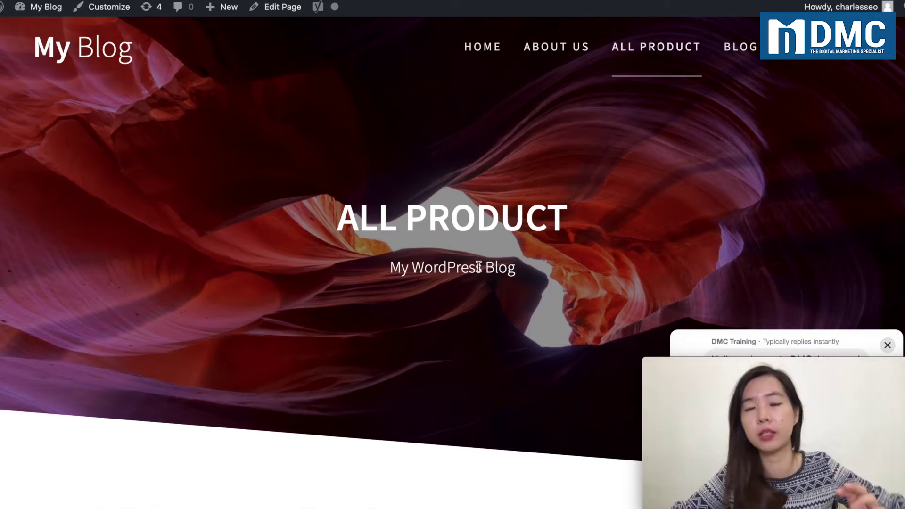
Step: Open PRODUCT B from the ALL PRODUCT dropdown, review it, and bring up the admin bar's edit options
mouse_move(611, 51)
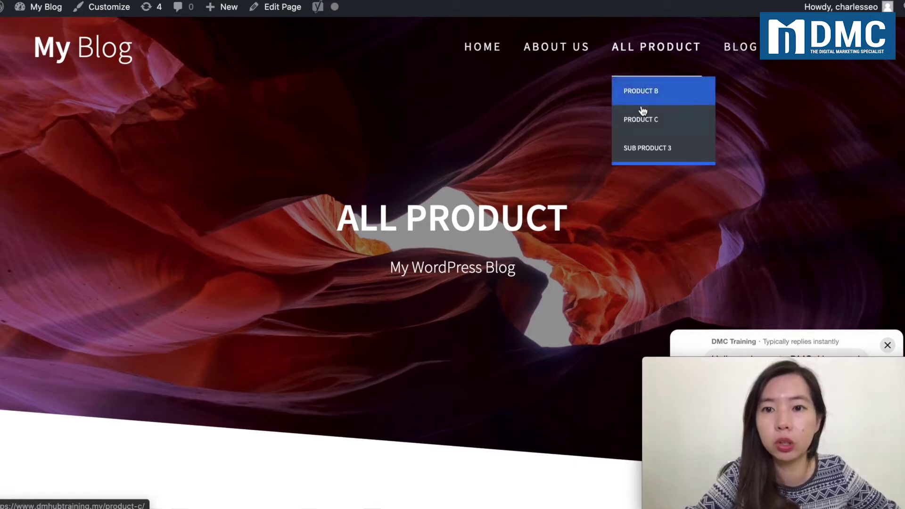
click(640, 94)
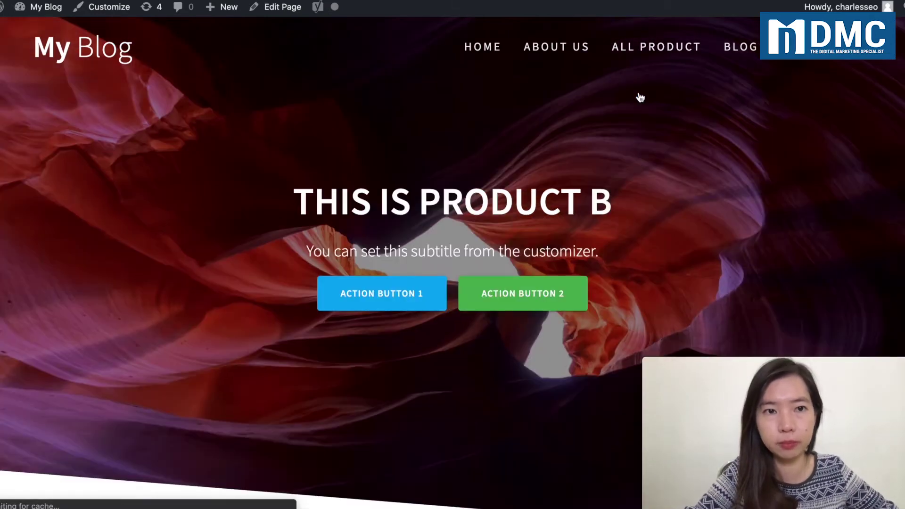
scroll(276, 302, down, 20)
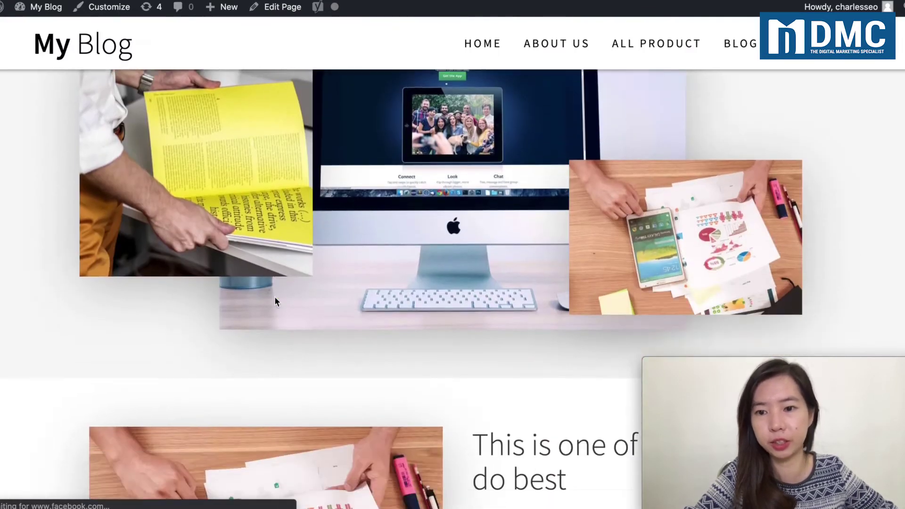
scroll(274, 296, up, 20)
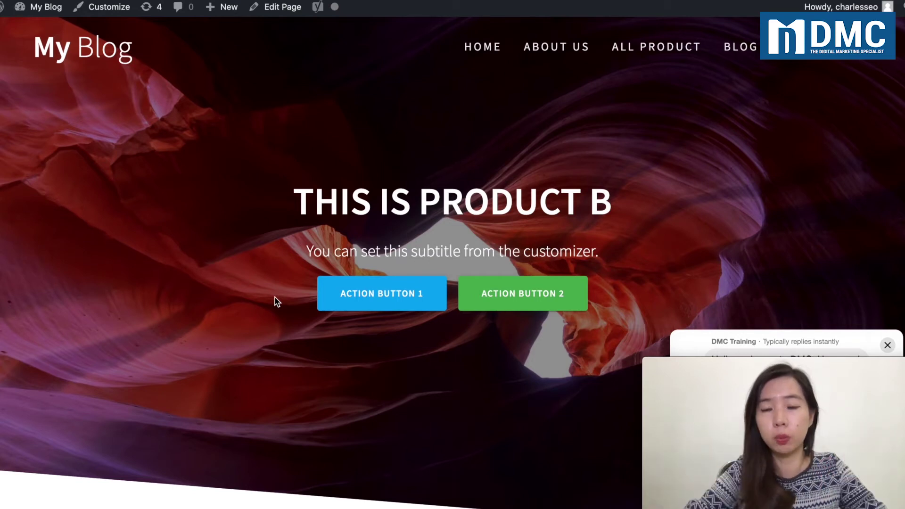
right_click(273, 14)
Step: Open PRODUCT B in the page editor via Edit Page and show its Publish box Visibility choices
click(281, 18)
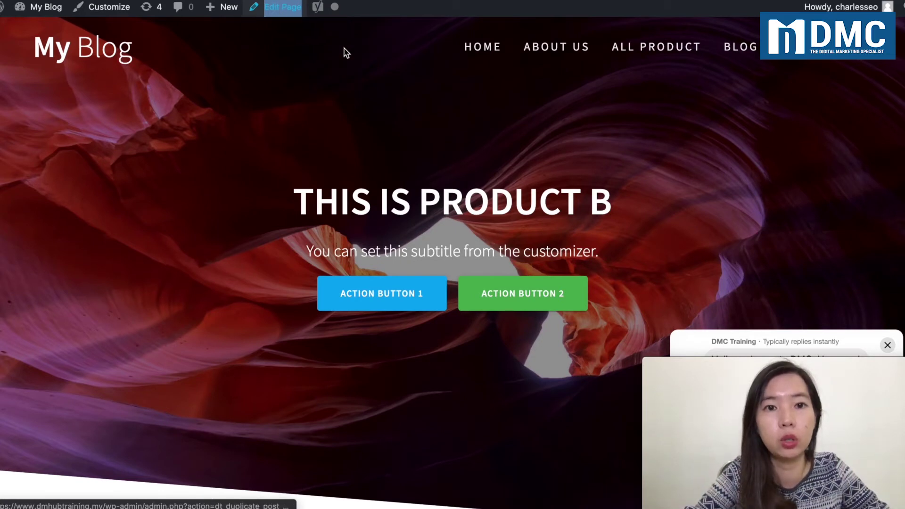
click(288, 7)
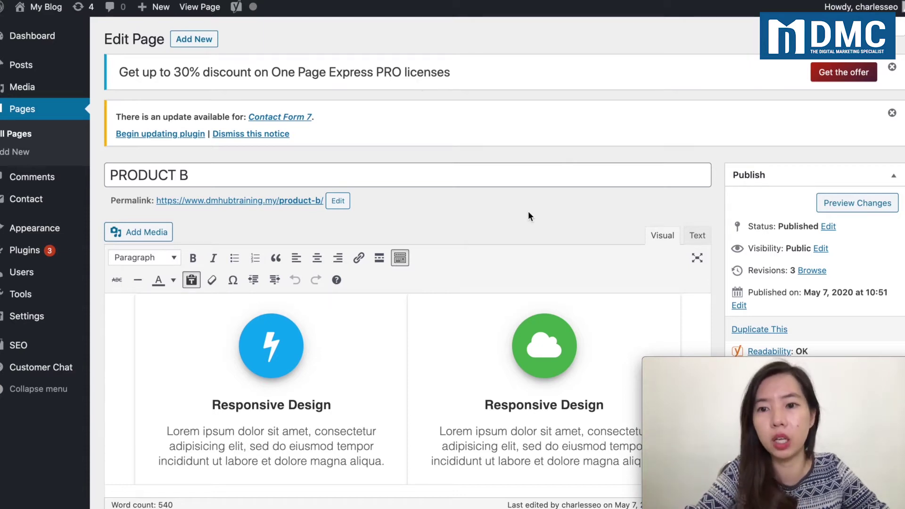
scroll(530, 216, down, 1)
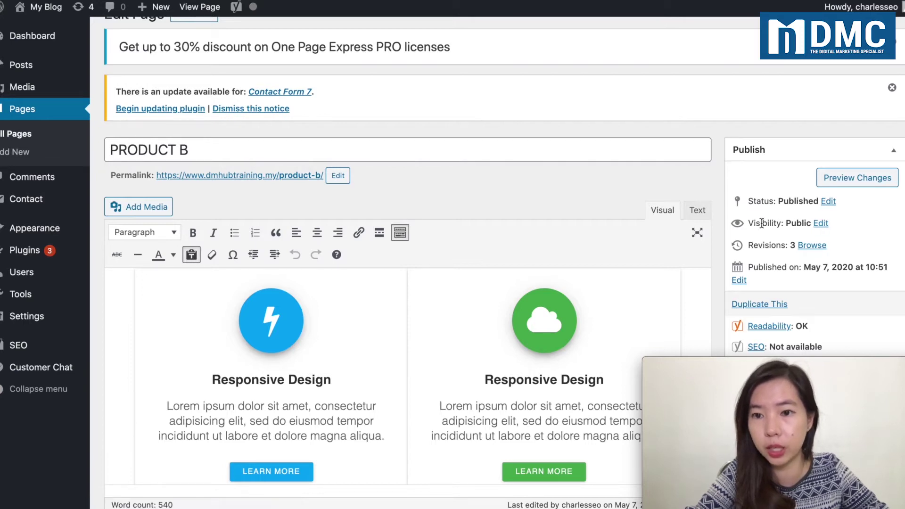
click(823, 223)
scroll(824, 223, down, 1)
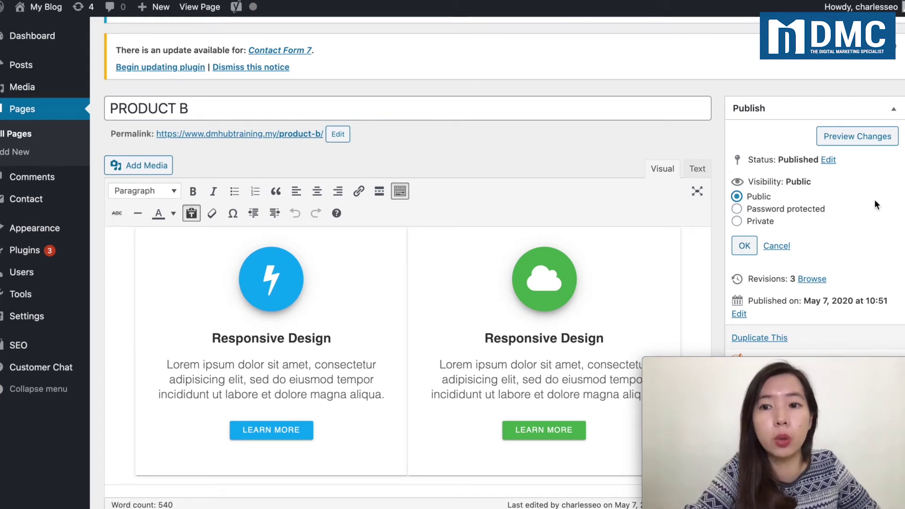
Step: Set PRODUCT B's visibility to Password protected and enter the page password
click(779, 210)
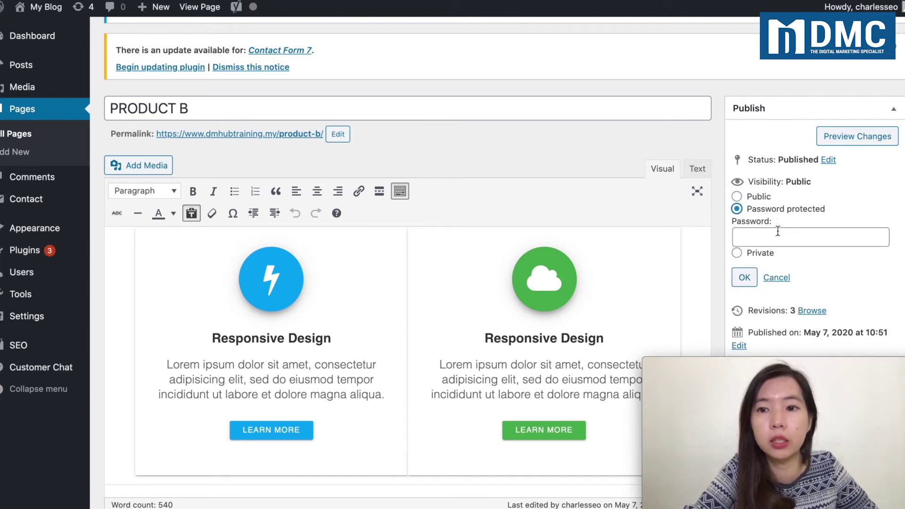
click(780, 237)
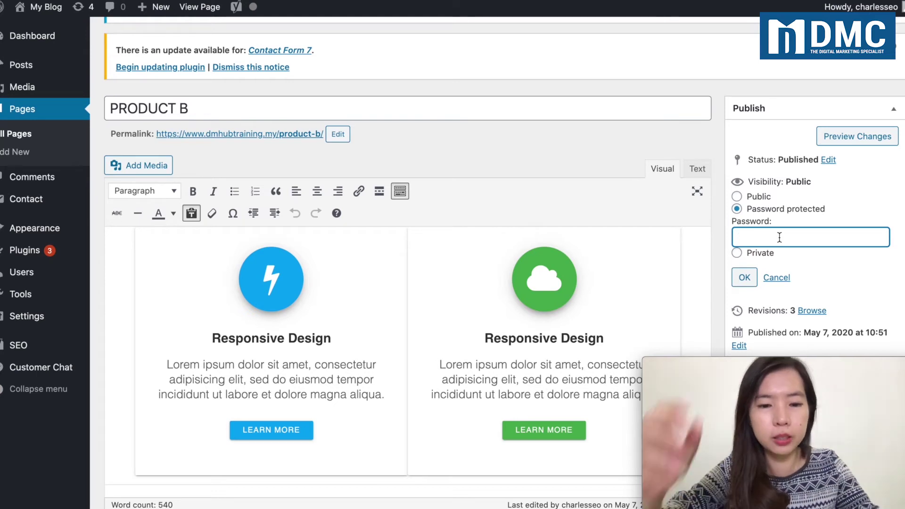
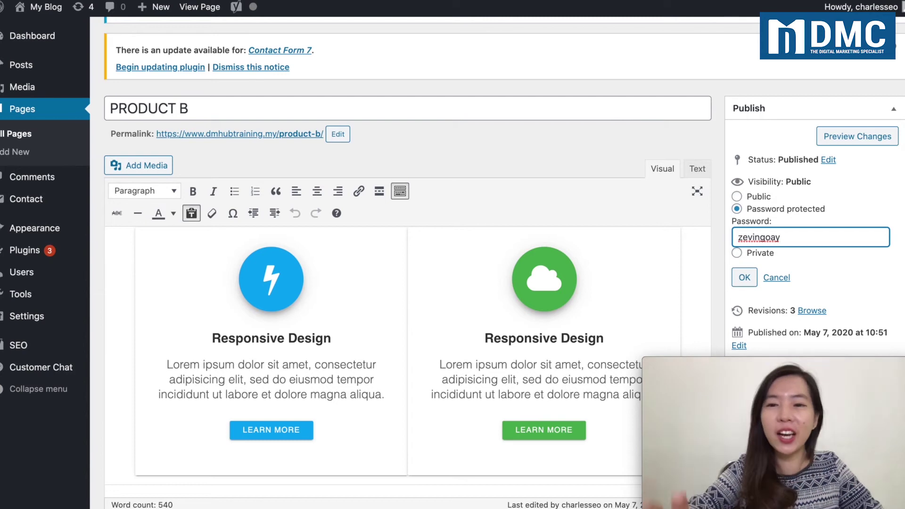
click(745, 279)
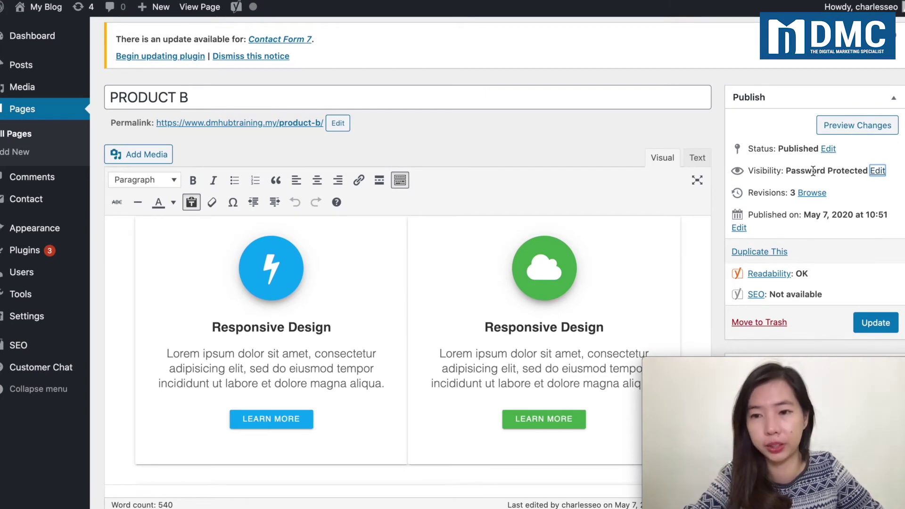
Step: Update the page to save the change, then bring up the permalink's link options
scroll(813, 171, down, 1)
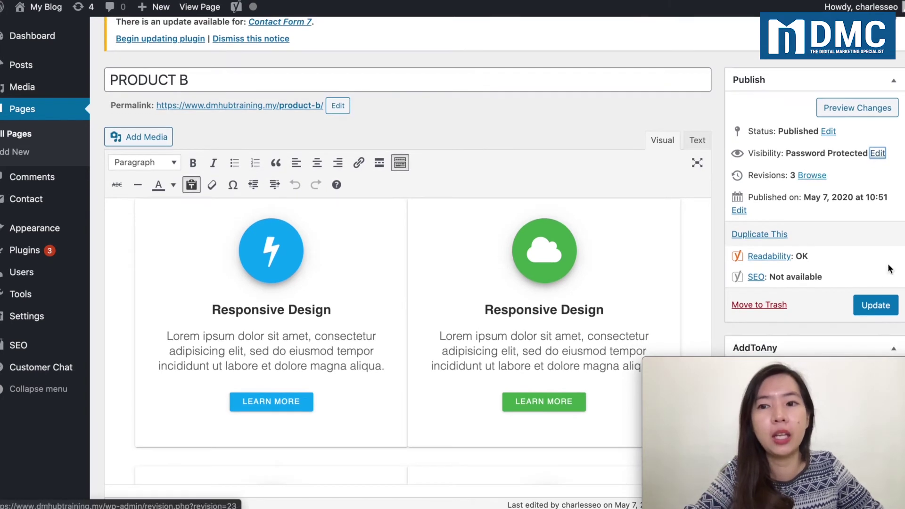
click(876, 306)
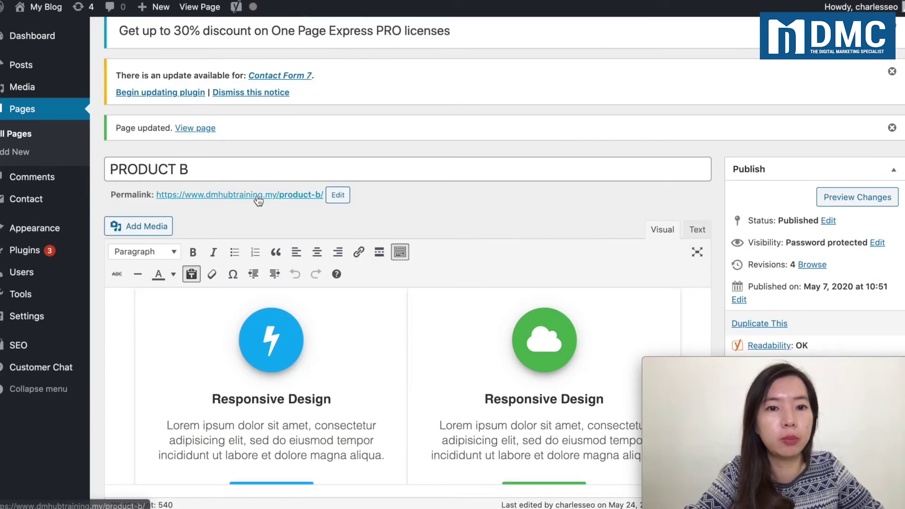
right_click(256, 194)
Step: Open the live PRODUCT B page in a new tab and switch to it
click(290, 205)
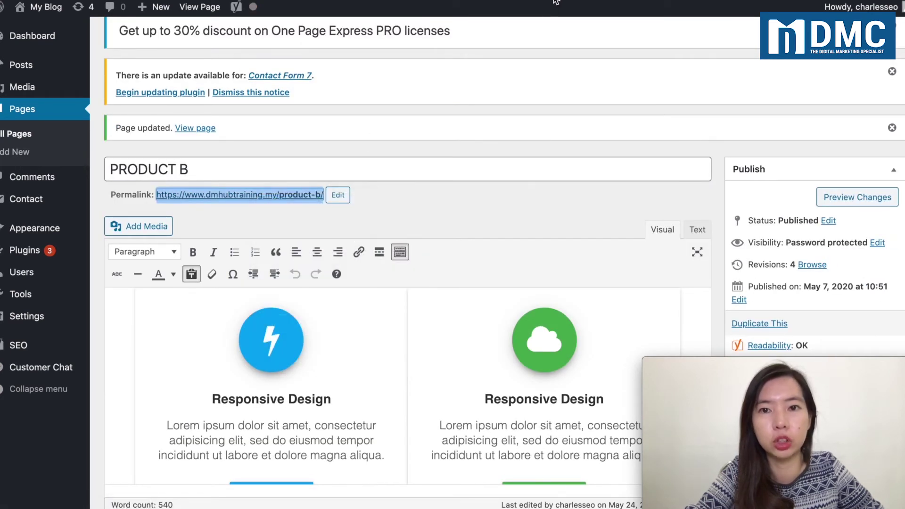
key(ctrl+Tab)
scroll(477, 173, down, 5)
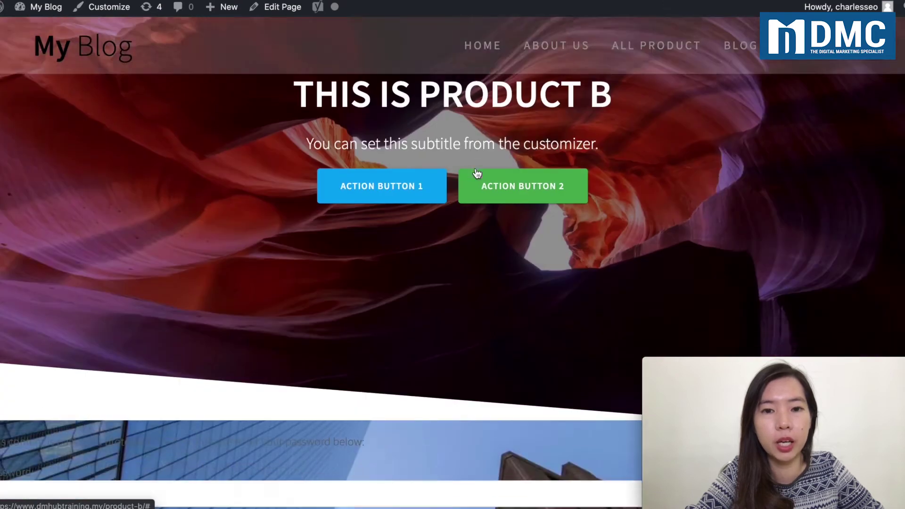
scroll(476, 172, up, 5)
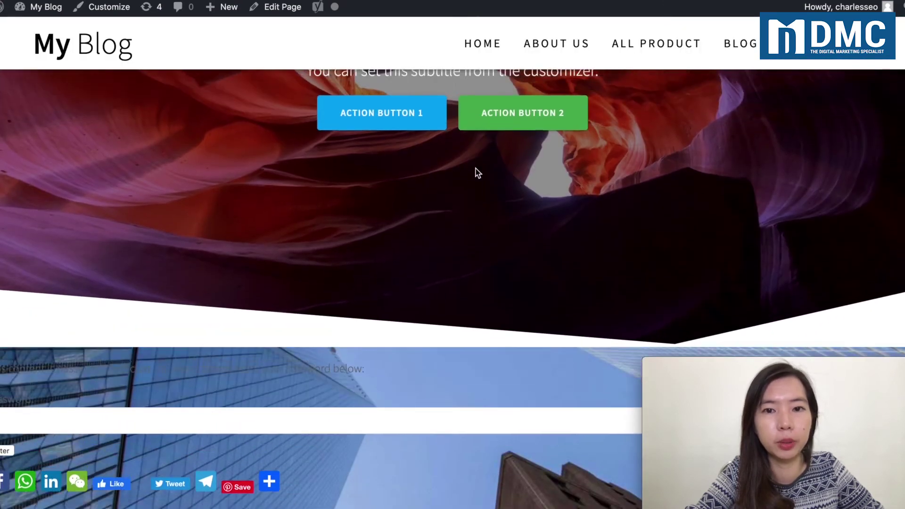
Step: On the password-protected page, select the notice text and focus the Password field to enter the password
drag(297, 158, 635, 281)
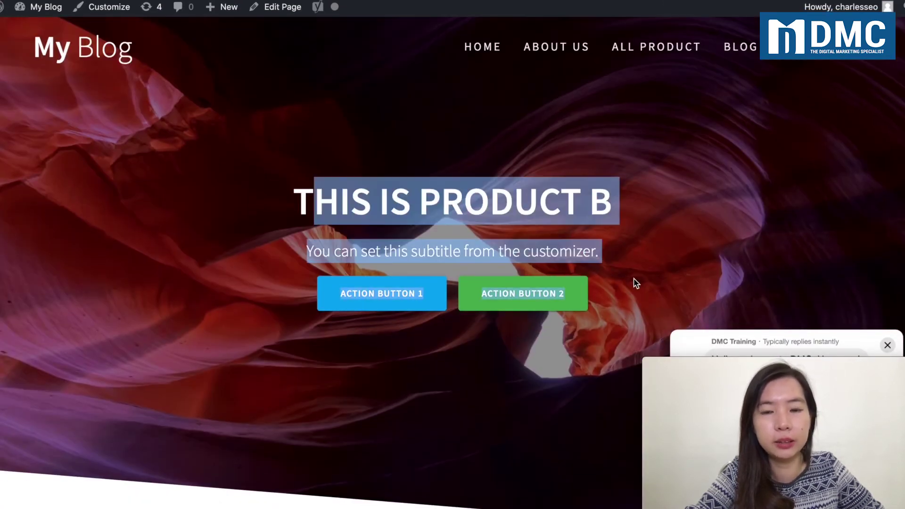
scroll(623, 283, down, 4)
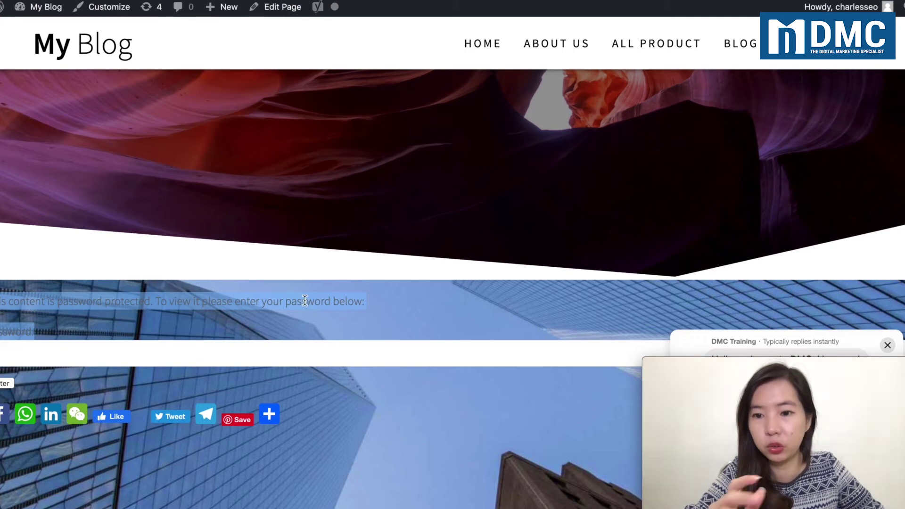
click(123, 321)
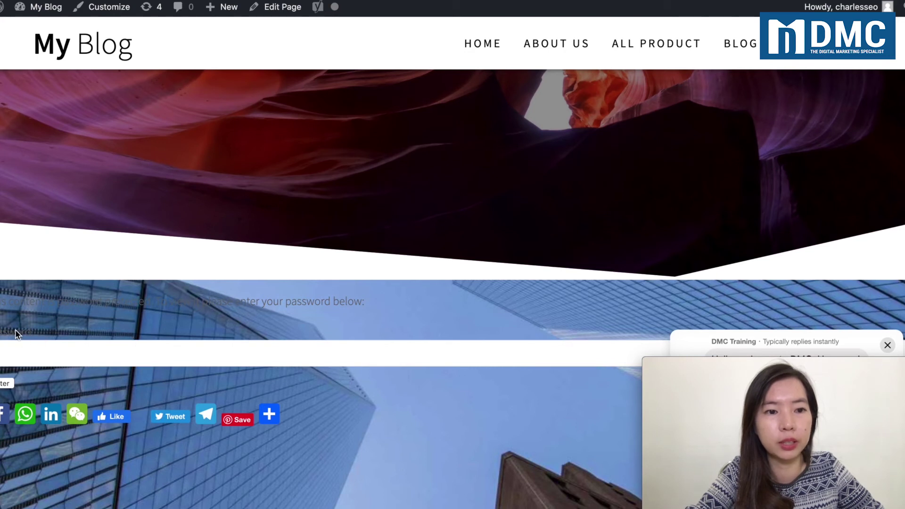
click(13, 356)
scroll(14, 356, down, 2)
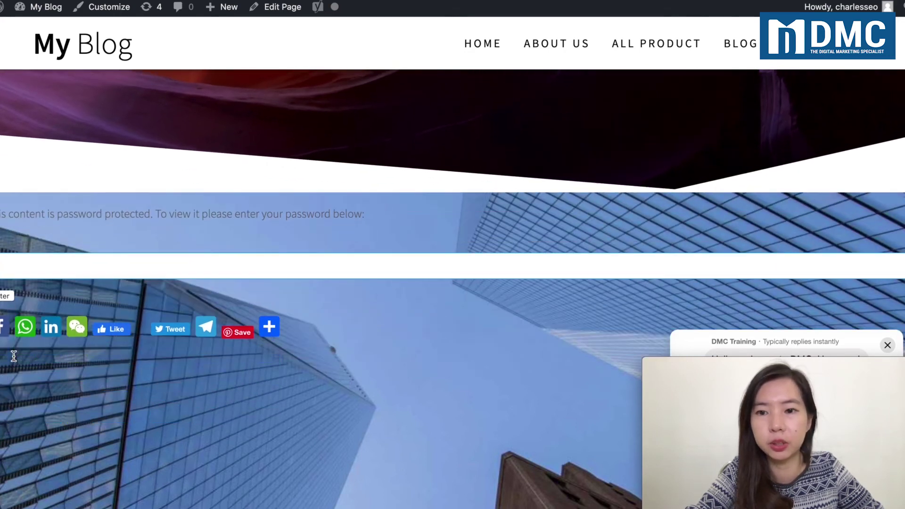
scroll(13, 356, up, 2)
scroll(14, 356, down, 4)
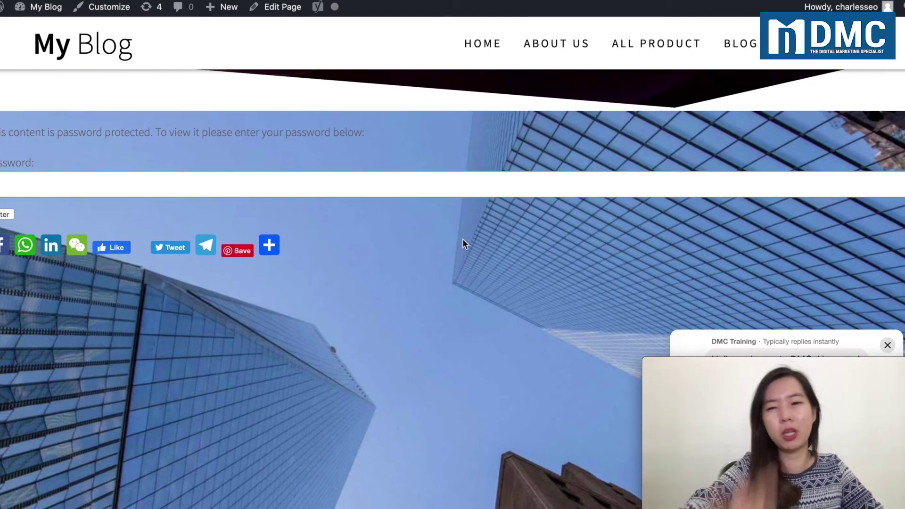
scroll(462, 241, down, 3)
scroll(497, 290, up, 5)
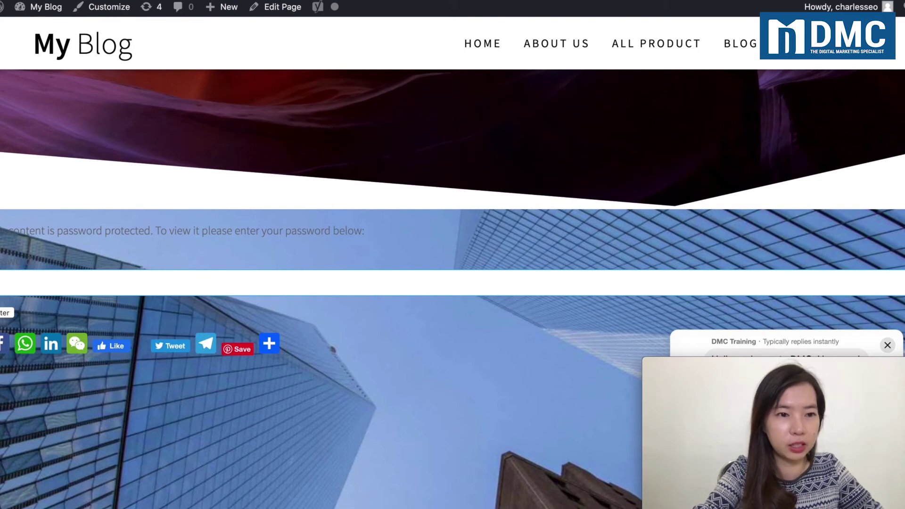
drag(41, 264, 1, 228)
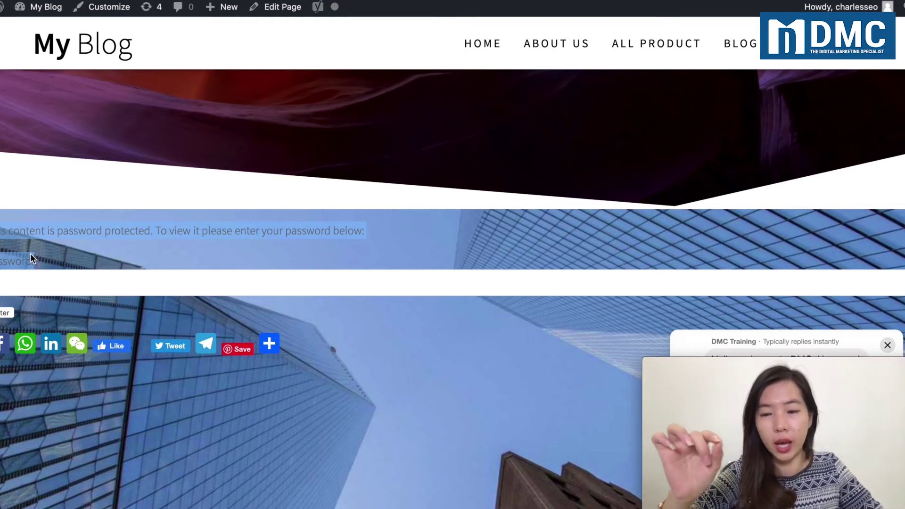
click(44, 285)
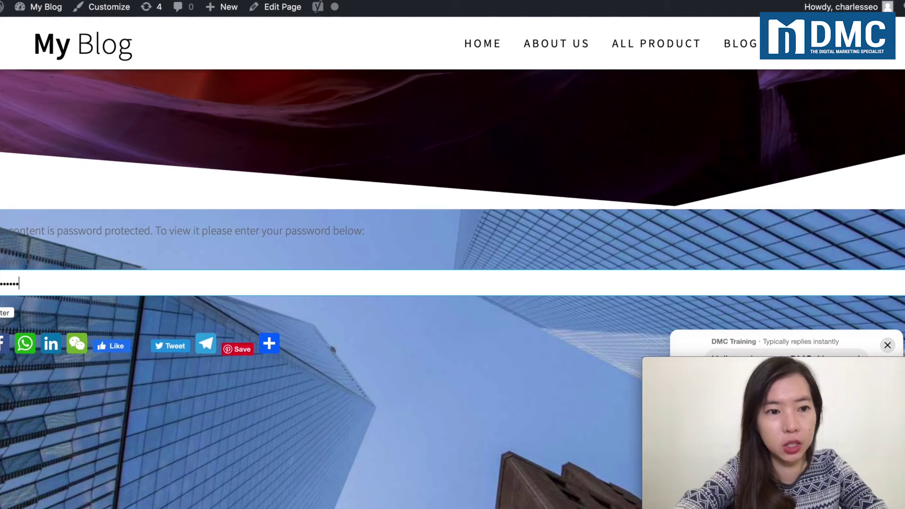
scroll(453, 283, down, 2)
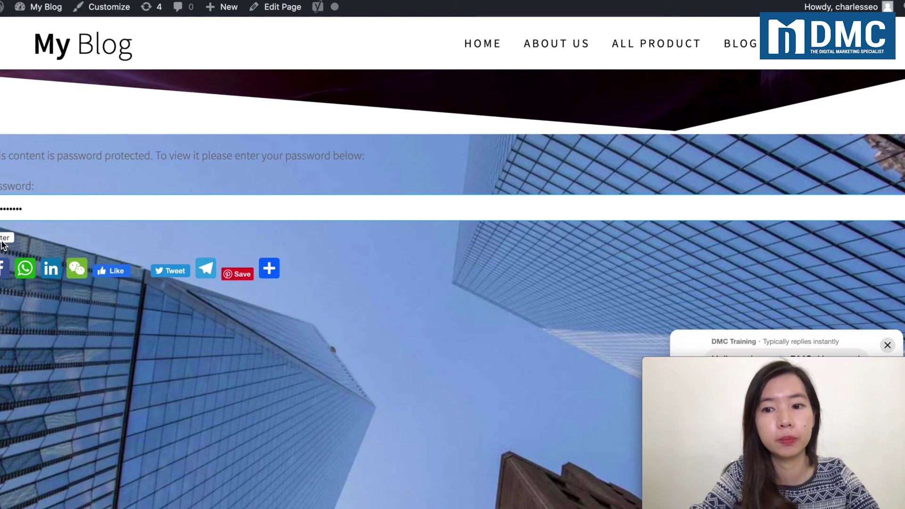
key(Return)
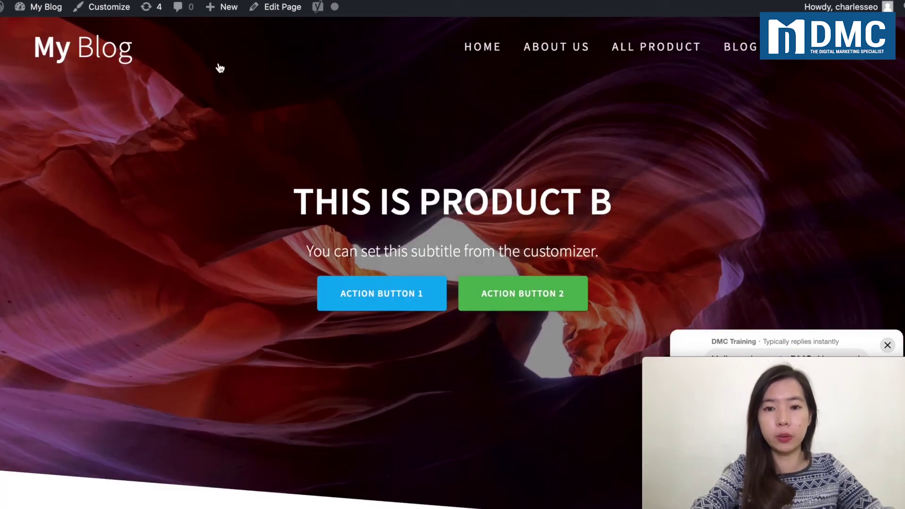
scroll(97, 452, down, 3)
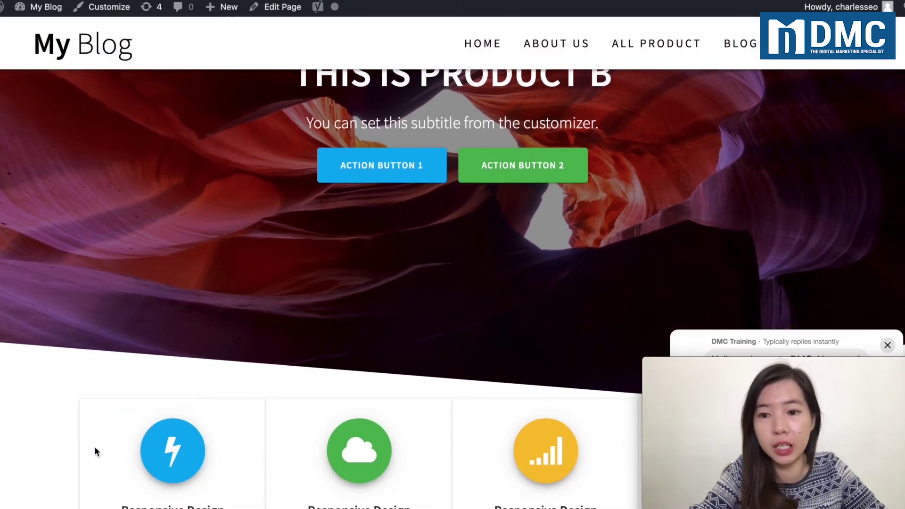
scroll(95, 448, down, 3)
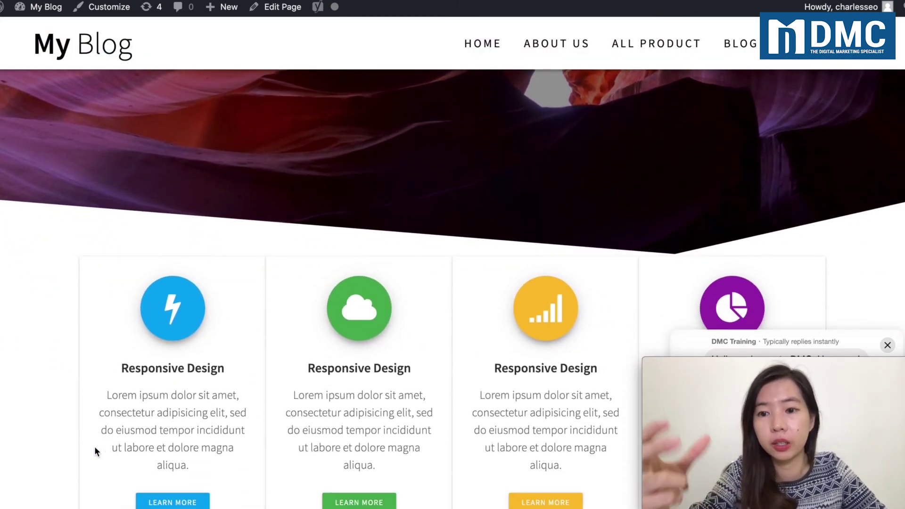
scroll(94, 446, down, 2)
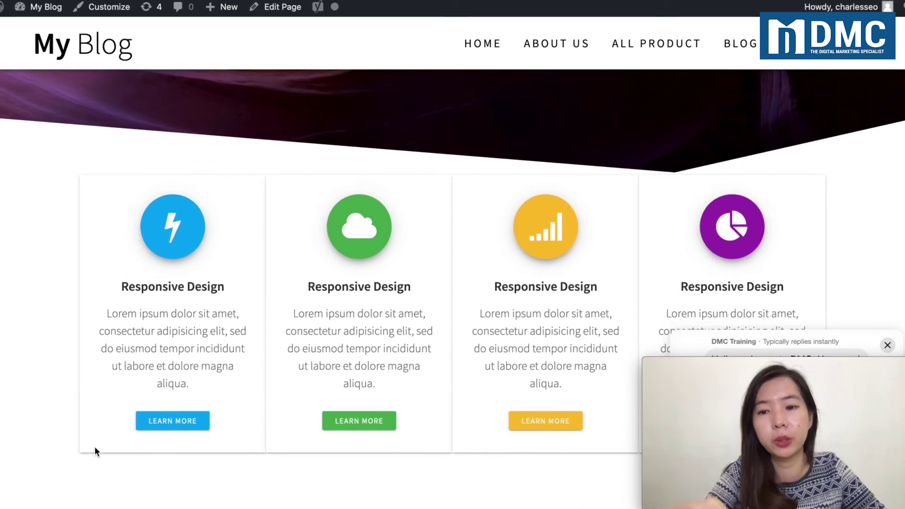
scroll(95, 447, down, 6)
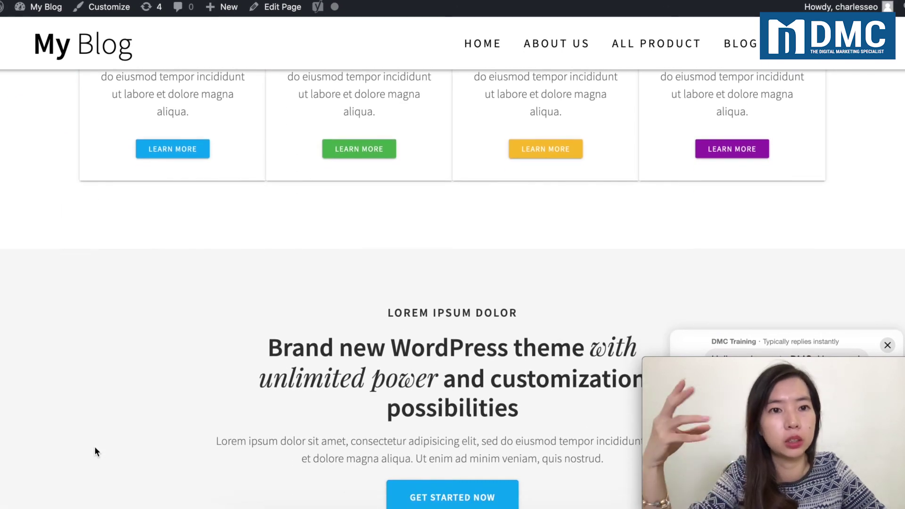
scroll(94, 448, down, 3)
scroll(94, 446, down, 15)
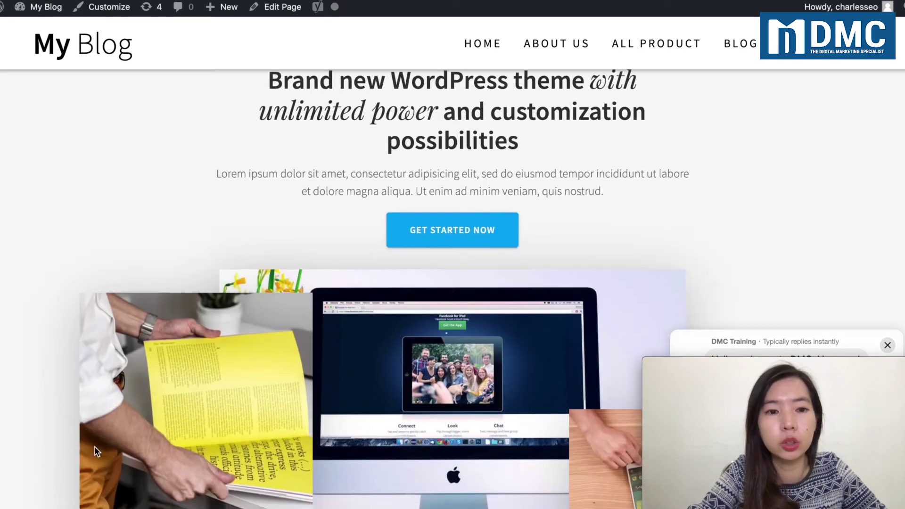
scroll(94, 452, down, 6)
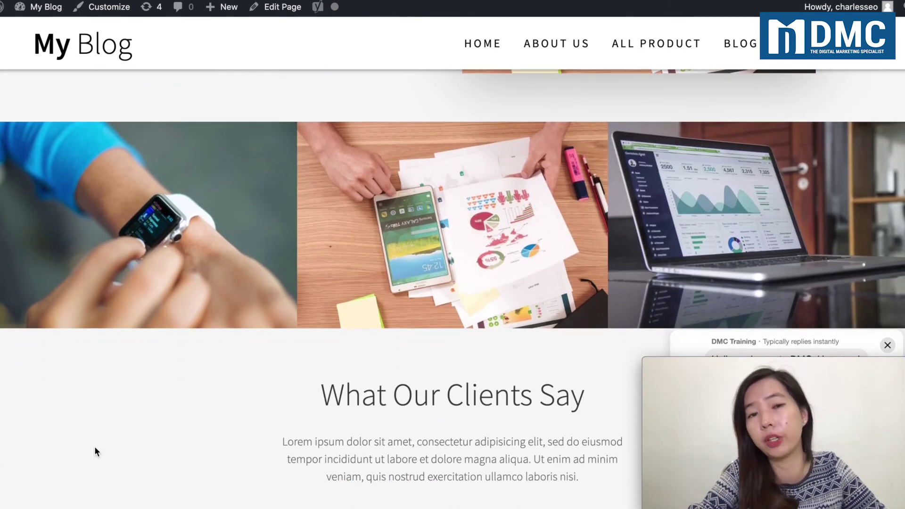
scroll(183, 299, up, 9)
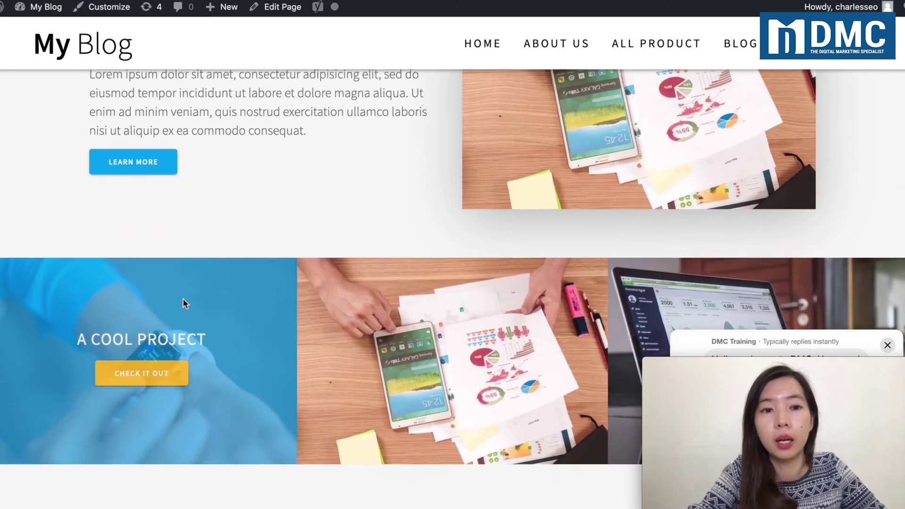
scroll(183, 298, up, 12)
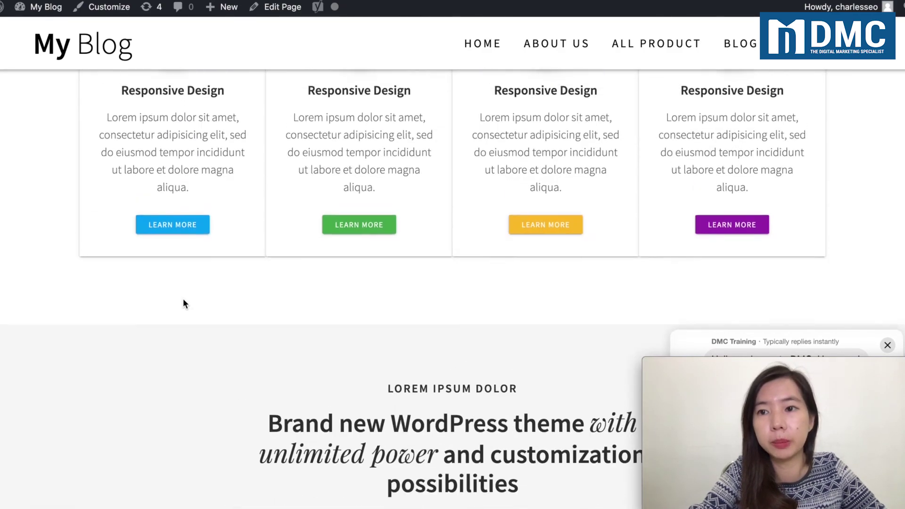